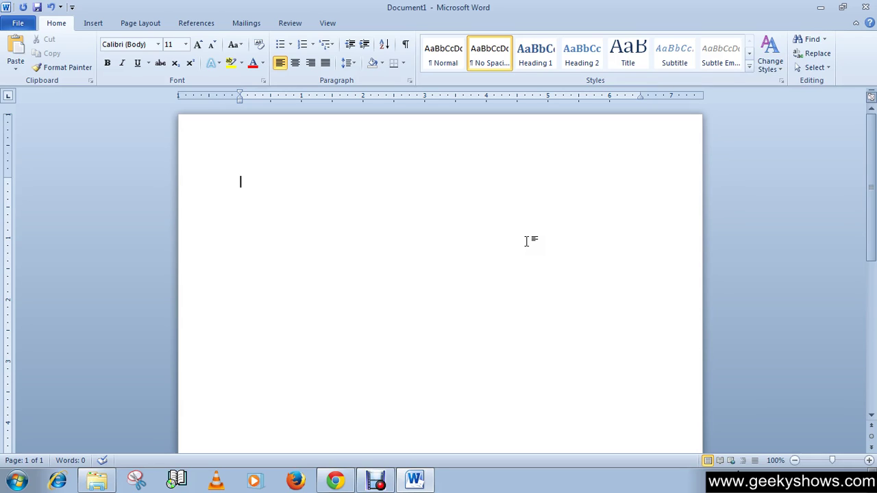
Type the heading line 'SN. Name PAN salary Month', replacing the mistyped 'sl No.'
{"action": "type", "text": "s"}
{"action": "type", "text": "l"}
{"action": "type", "text": " No"}
{"action": "type", "text": "."}
{"action": "key", "text": "BackSpace"}
{"action": "key", "text": "BackSpace"}
{"action": "key", "text": "BackSpace"}
{"action": "key", "text": "BackSpace"}
{"action": "key", "text": "BackSpace"}
{"action": "key", "text": "BackSpace"}
{"action": "key", "text": "BackSpace"}
{"action": "type", "text": "sN. Name PAN"}
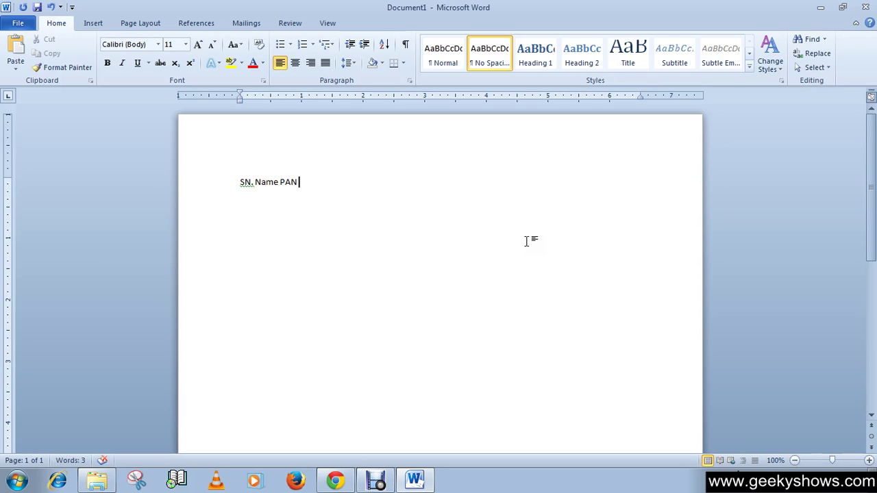
{"action": "type", "text": "alary Month"}
Enter data line 1 with a name, a PAN number, salary $1200 and month 9
{"action": "key", "text": "Return"}
{"action": "type", "text": "1 John"}
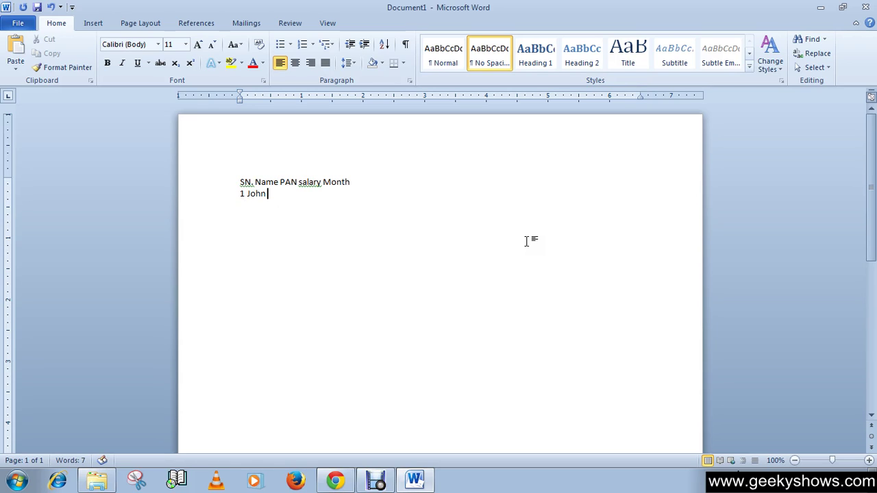
{"action": "type", "text": " 545433"}
{"action": "type", "text": " 12000"}
{"action": "key", "text": "BackSpace"}
{"action": "key", "text": "Left"}
{"action": "key", "text": "Left"}
{"action": "key", "text": "Left"}
{"action": "key", "text": "Left"}
{"action": "type", "text": "$"}
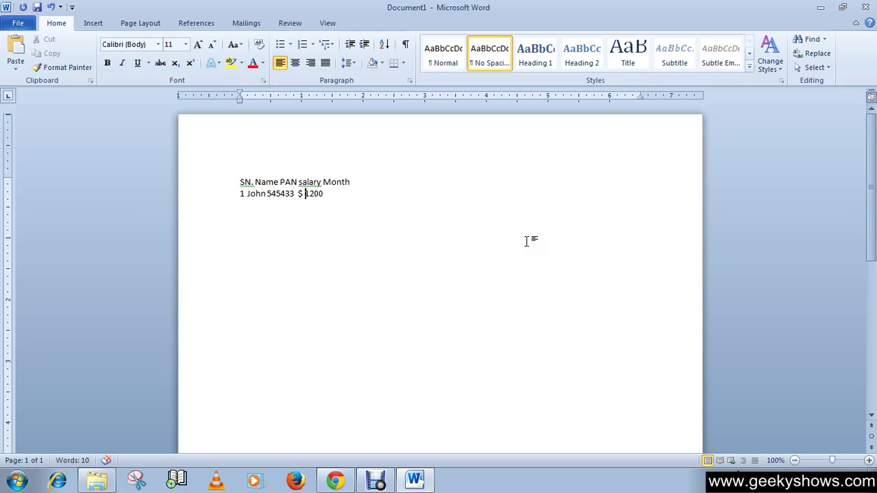
{"action": "key", "text": "Right"}
{"action": "key", "text": "Right"}
{"action": "key", "text": "Right"}
{"action": "key", "text": "Right"}
{"action": "type", "text": "9"}
Add data lines 2 and 3 with salaries $2300 and $3400, months 8 and 9
{"action": "key", "text": "Return"}
{"action": "type", "text": "2 Jenny 5656434"}
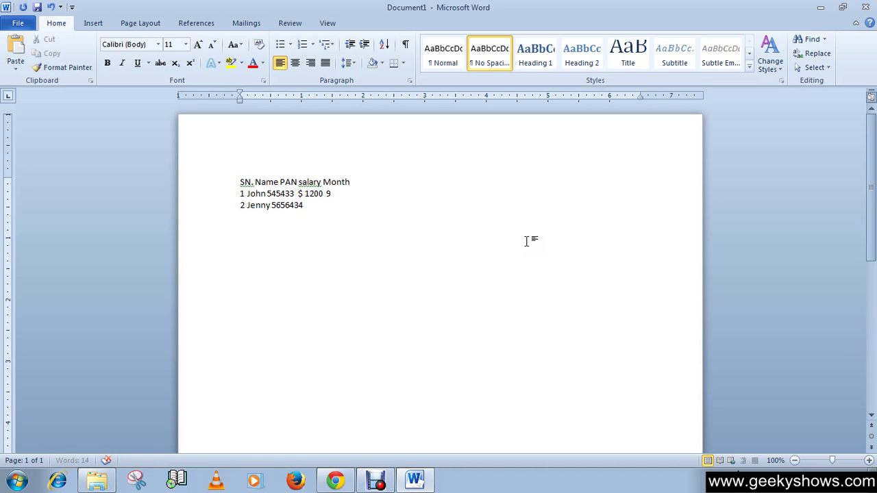
{"action": "type", "text": " $2300 8"}
{"action": "key", "text": "Return"}
{"action": "type", "text": "3 "}
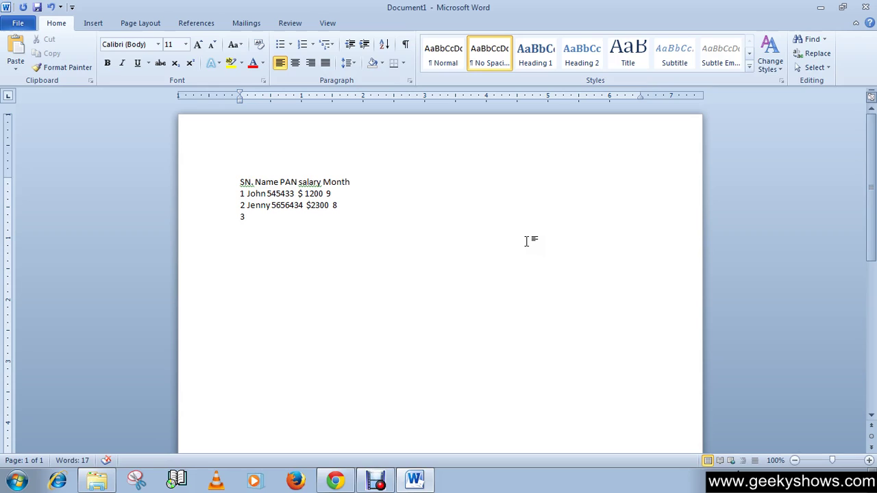
{"action": "type", "text": "Jerry 989898  $3400"}
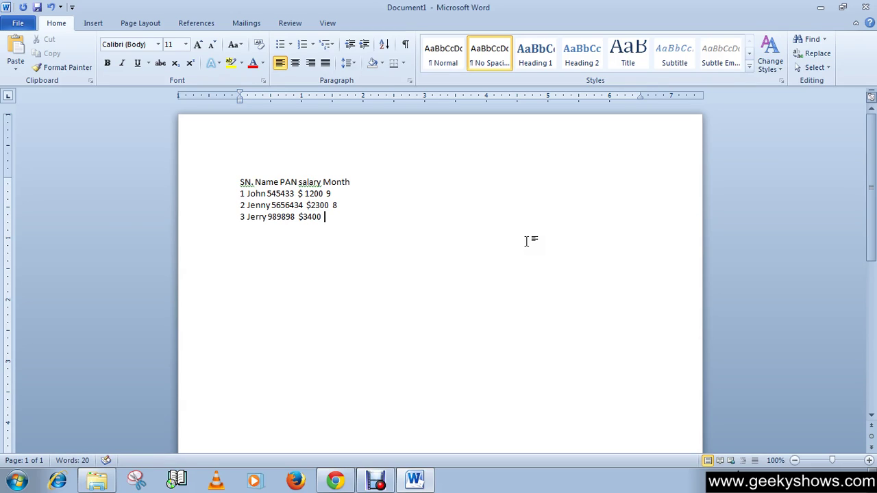
{"action": "type", "text": "  9"}
Zoom the page in to 140%
{"action": "left_click_drag", "start_coordinate": [333, 219], "coordinate": [234, 183]}
{"action": "left_click", "coordinate": [367, 231]}
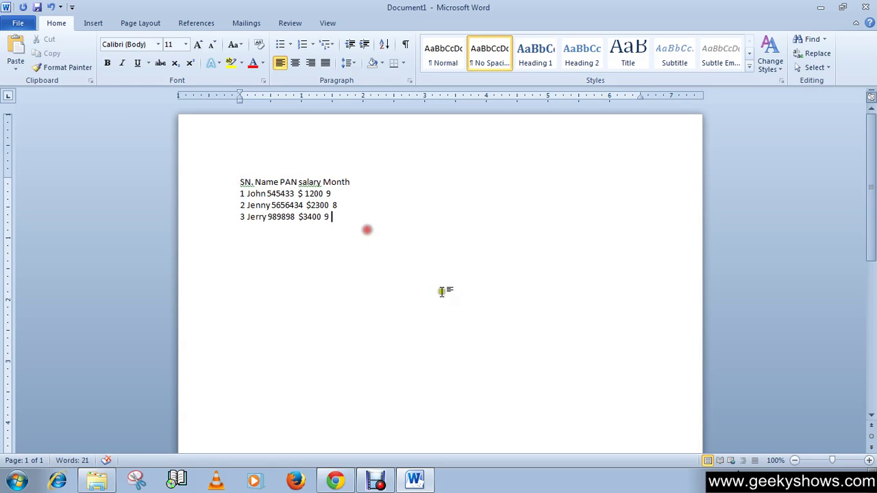
{"action": "left_click", "coordinate": [869, 461]}
{"action": "left_click", "coordinate": [869, 461]}
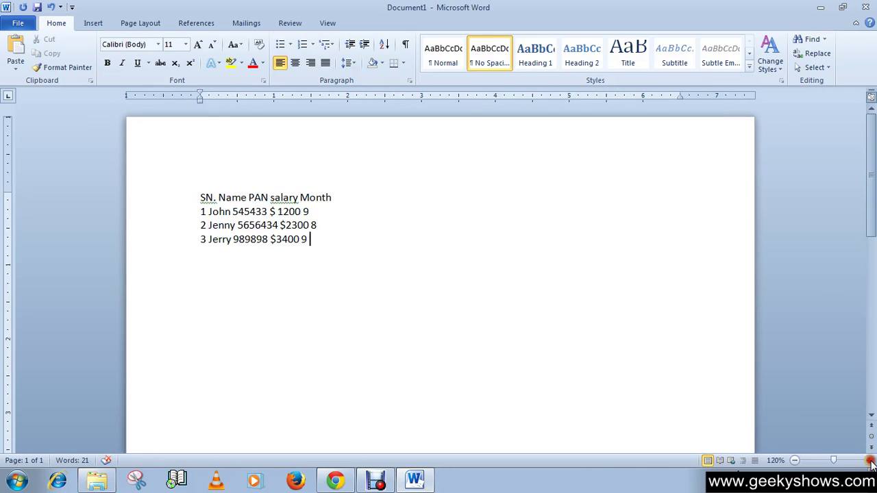
{"action": "left_click", "coordinate": [870, 461]}
{"action": "left_click", "coordinate": [869, 460]}
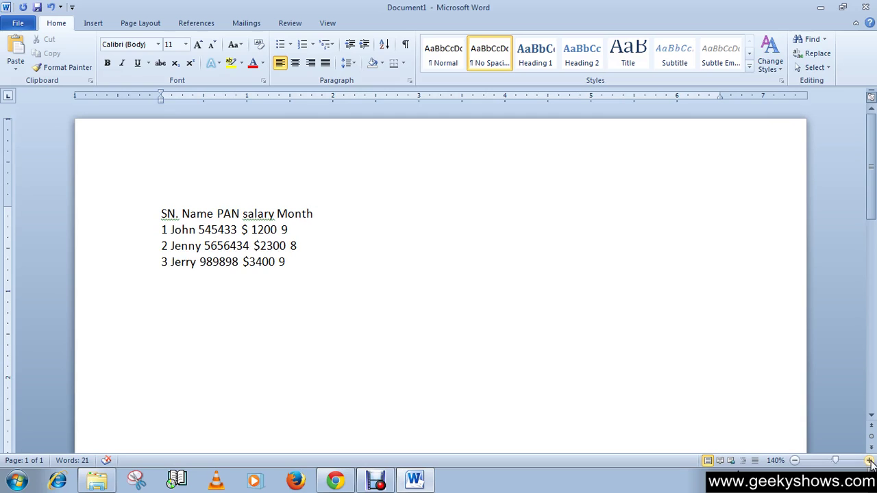
Select all four lines and open Insert > Table > Convert Text to Table
{"action": "left_click_drag", "start_coordinate": [292, 259], "coordinate": [165, 218]}
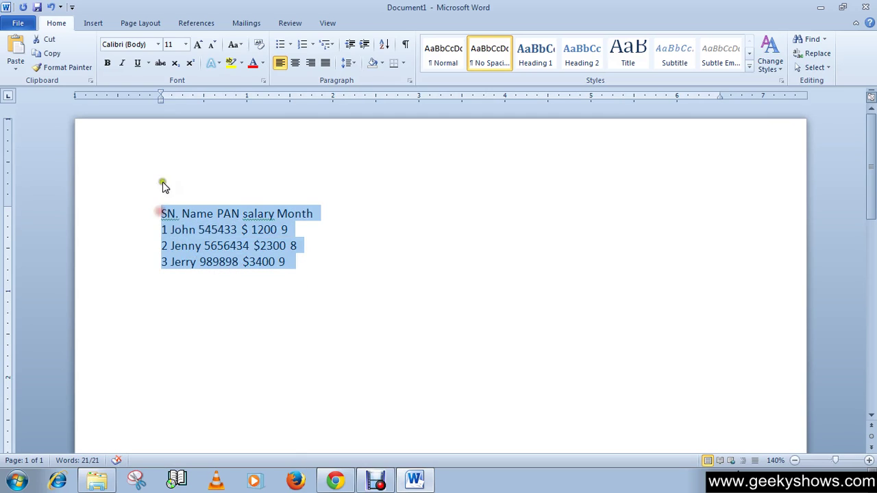
{"action": "left_click", "coordinate": [93, 23]}
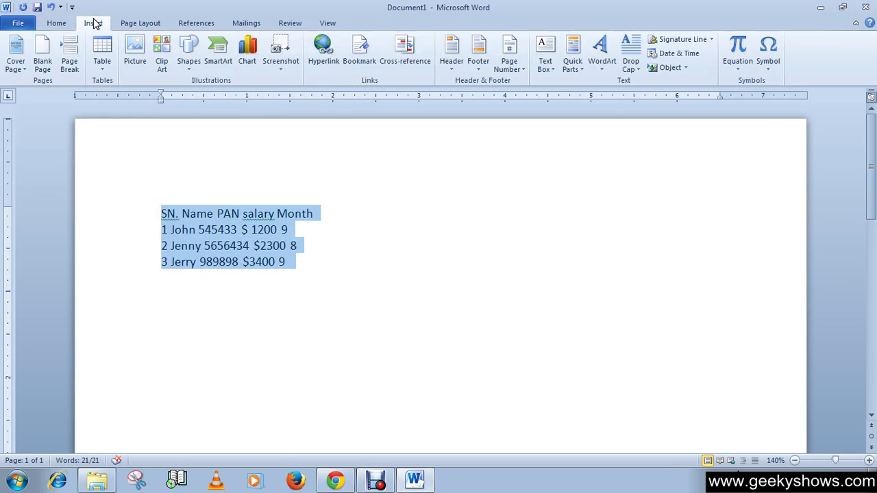
{"action": "left_click", "coordinate": [102, 68]}
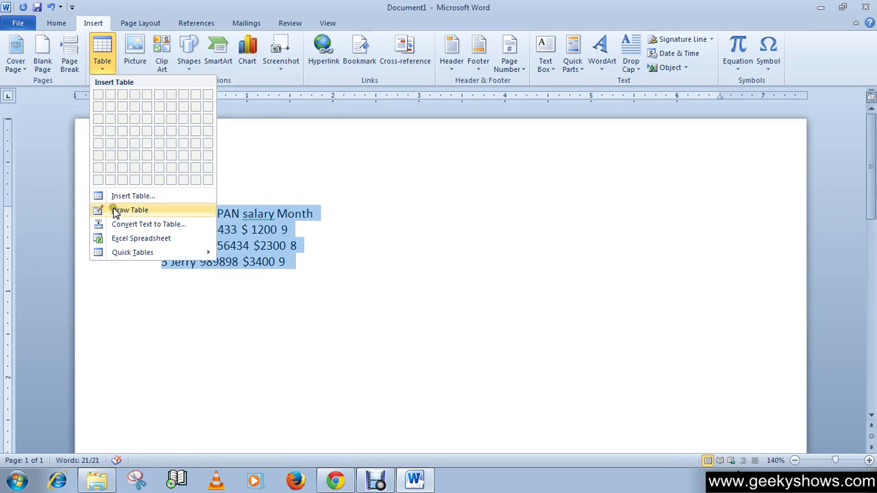
{"action": "left_click", "coordinate": [141, 231]}
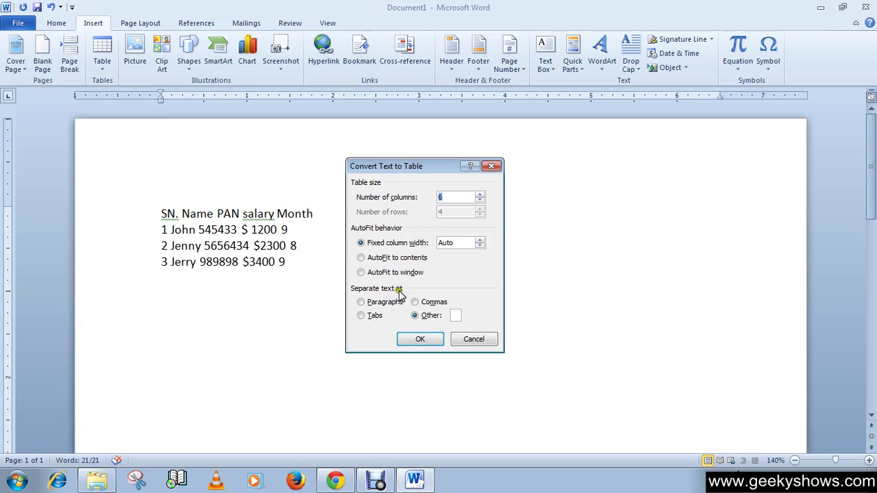
Convert the four lines to a table, splitting at a space as the custom separator
{"action": "left_click", "coordinate": [455, 316]}
{"action": "left_click", "coordinate": [455, 316]}
{"action": "left_click", "coordinate": [434, 316]}
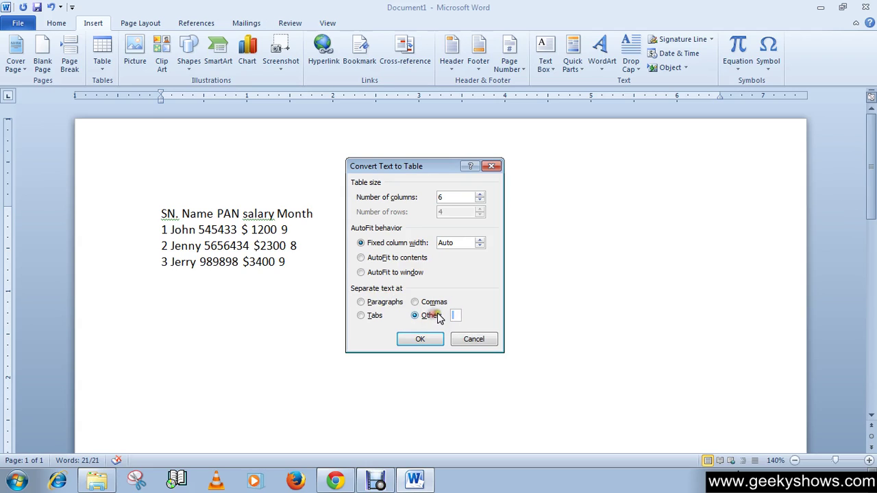
{"action": "left_click", "coordinate": [457, 316]}
{"action": "left_click", "coordinate": [433, 316]}
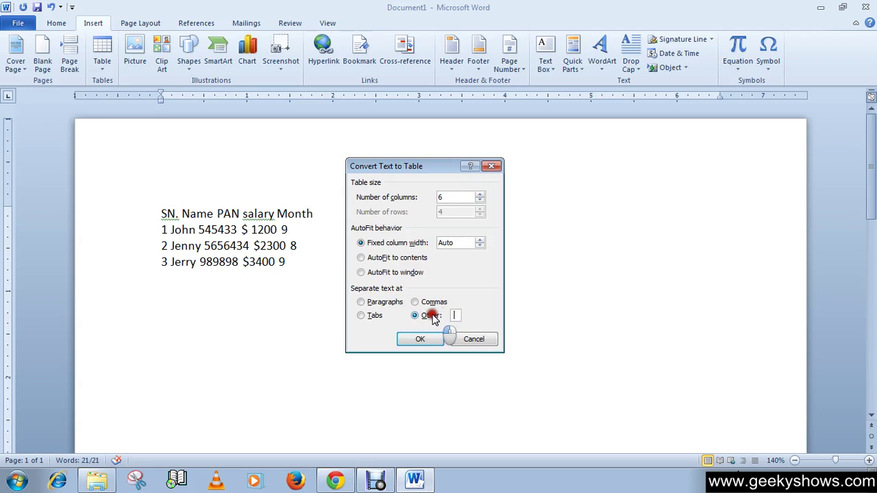
{"action": "left_click", "coordinate": [455, 315]}
{"action": "left_click", "coordinate": [434, 317]}
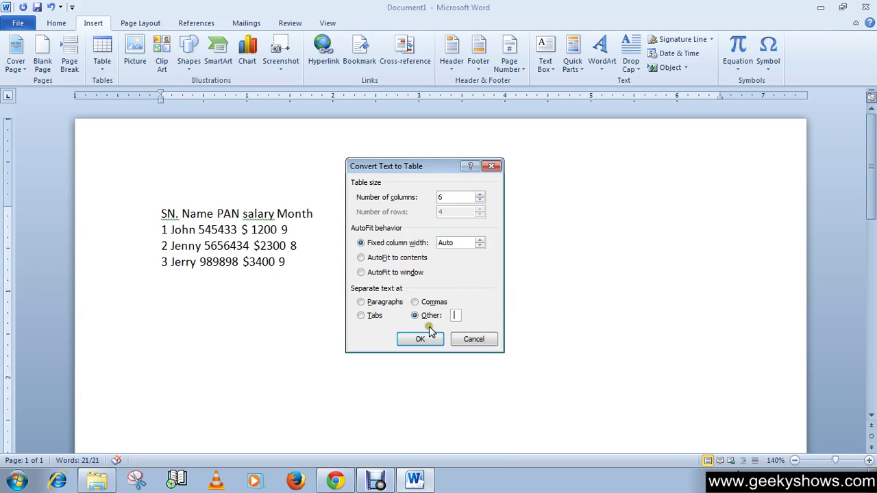
{"action": "left_click", "coordinate": [421, 339]}
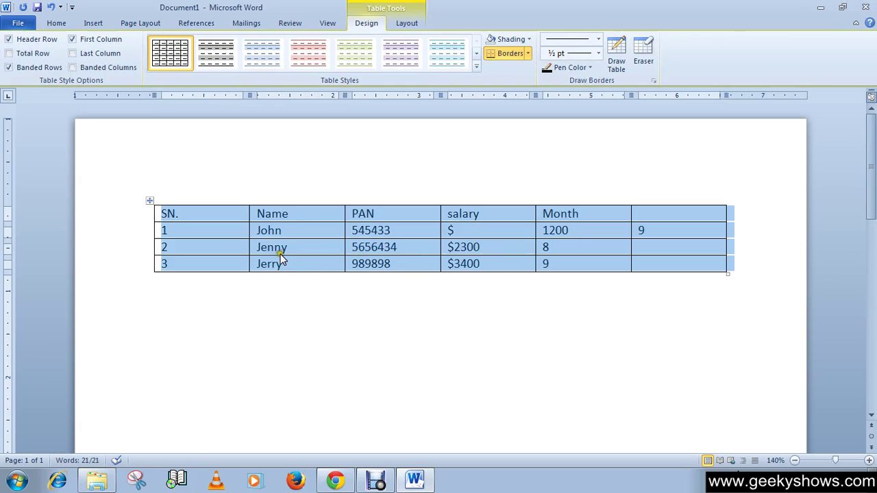
Put 1200 after the $ in row 1's salary cell and change its Month cell to 9
{"action": "left_click", "coordinate": [477, 234]}
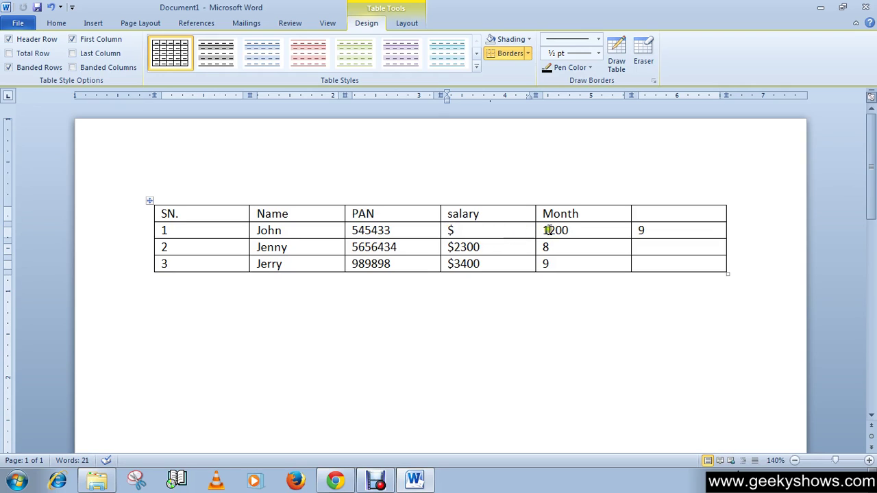
{"action": "left_click_drag", "start_coordinate": [544, 228], "coordinate": [576, 242]}
{"action": "left_click", "coordinate": [458, 230]}
{"action": "type", "text": "1200"}
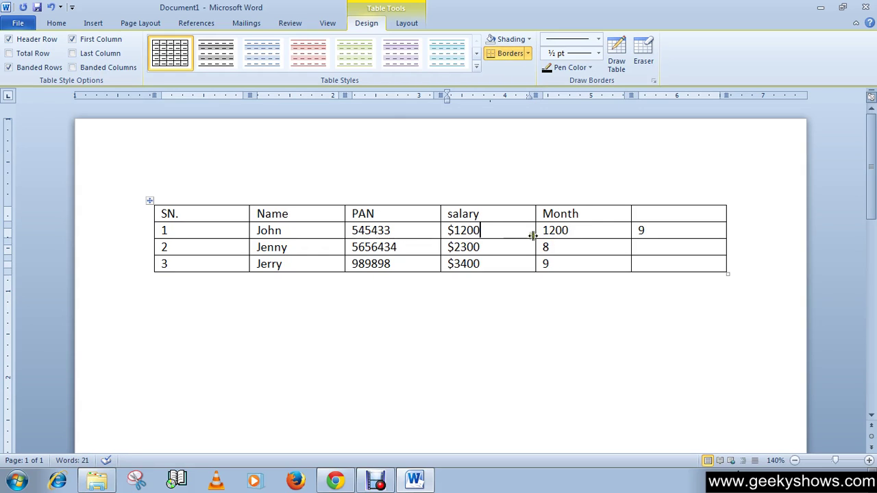
{"action": "left_click_drag", "start_coordinate": [546, 230], "coordinate": [581, 239]}
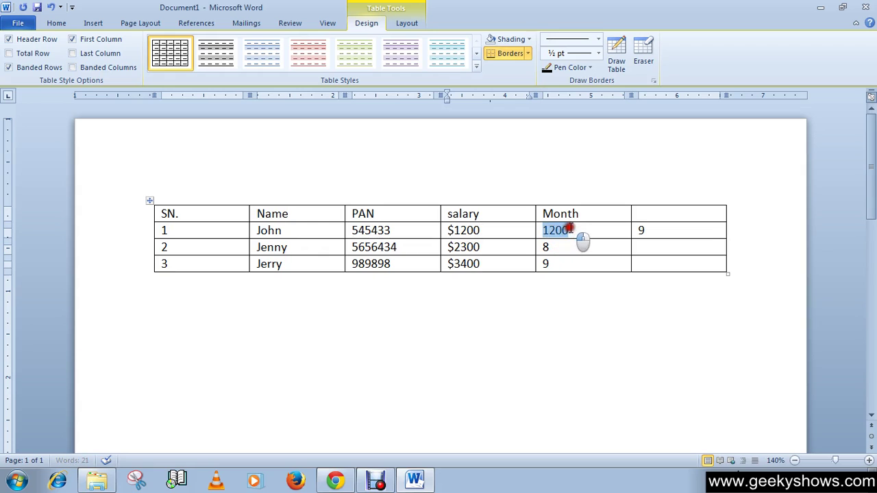
{"action": "type", "text": "9"}
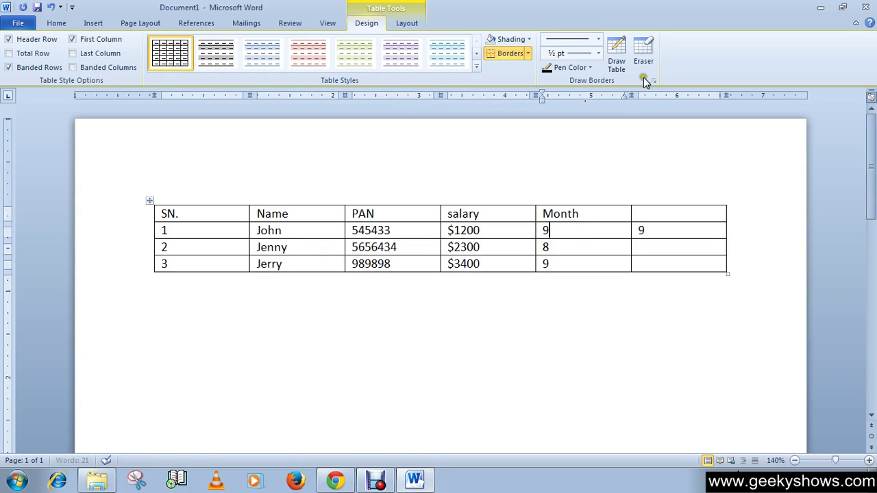
Erase the empty sixth column with the table Eraser
{"action": "left_click", "coordinate": [643, 49]}
{"action": "left_click_drag", "start_coordinate": [654, 194], "coordinate": [682, 303]}
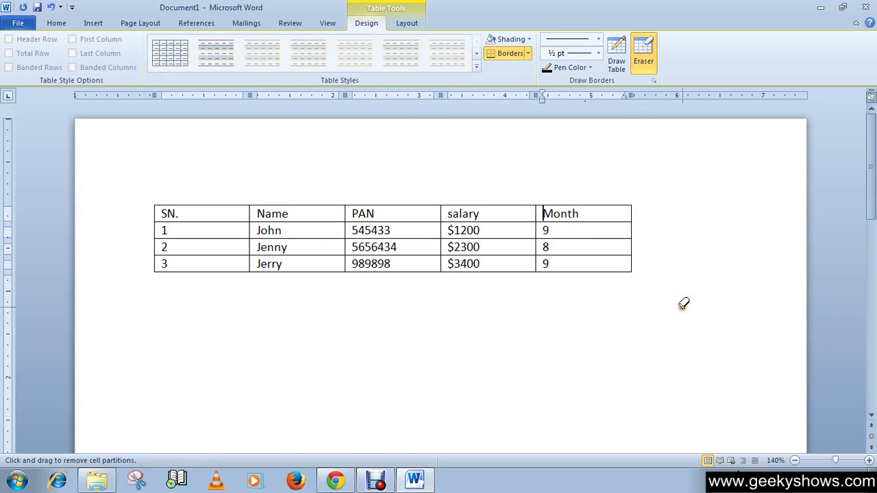
{"action": "key", "text": "Escape"}
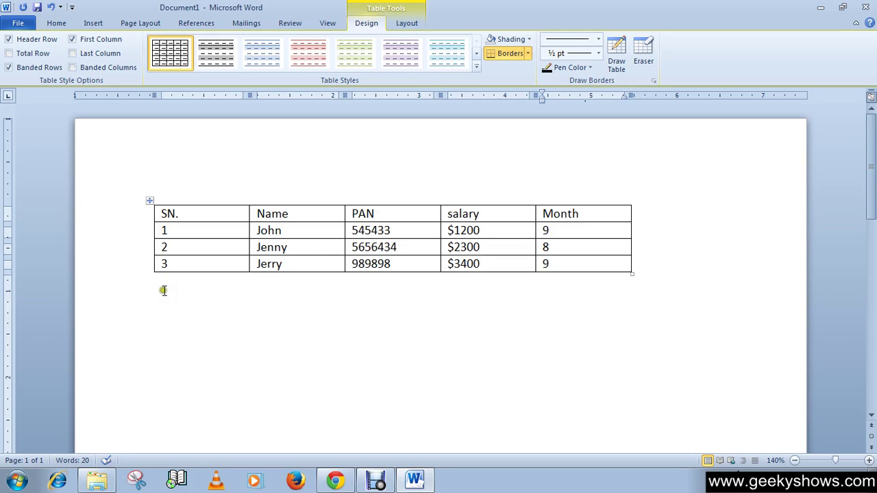
Add an empty row after row 3 and a blank line below the table
{"action": "left_click", "coordinate": [652, 268]}
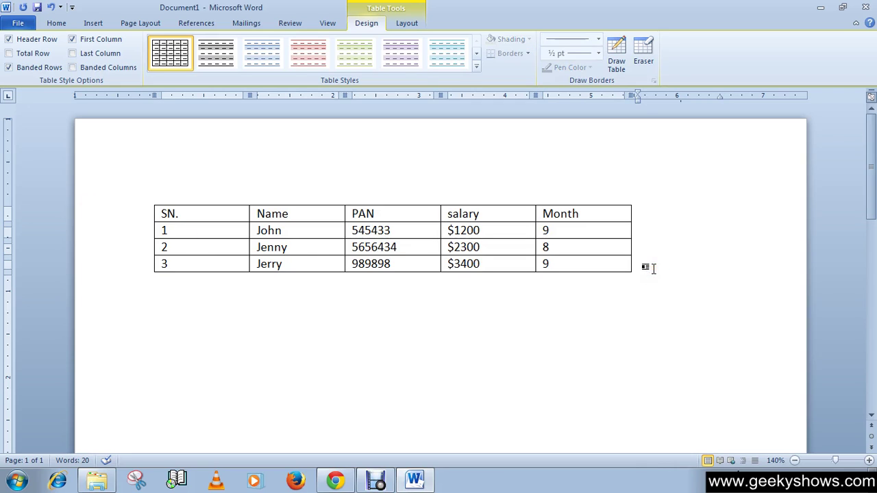
{"action": "key", "text": "Return"}
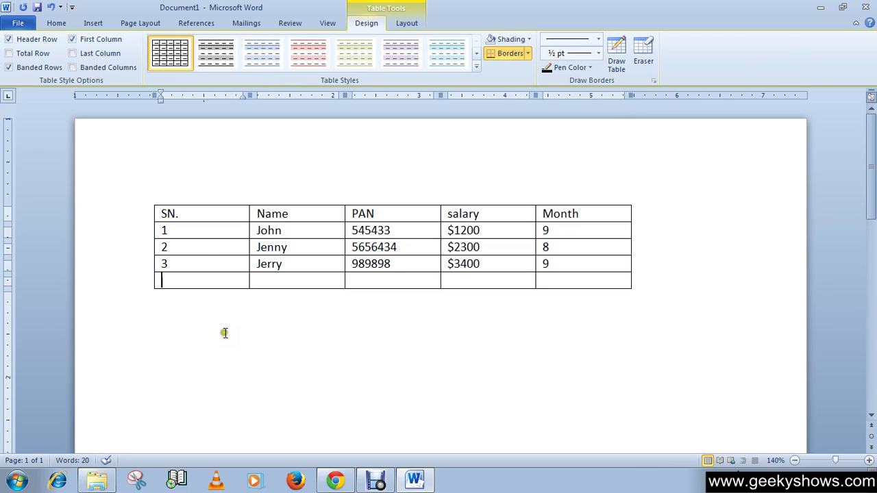
{"action": "left_click", "coordinate": [186, 330]}
{"action": "key", "text": "Return"}
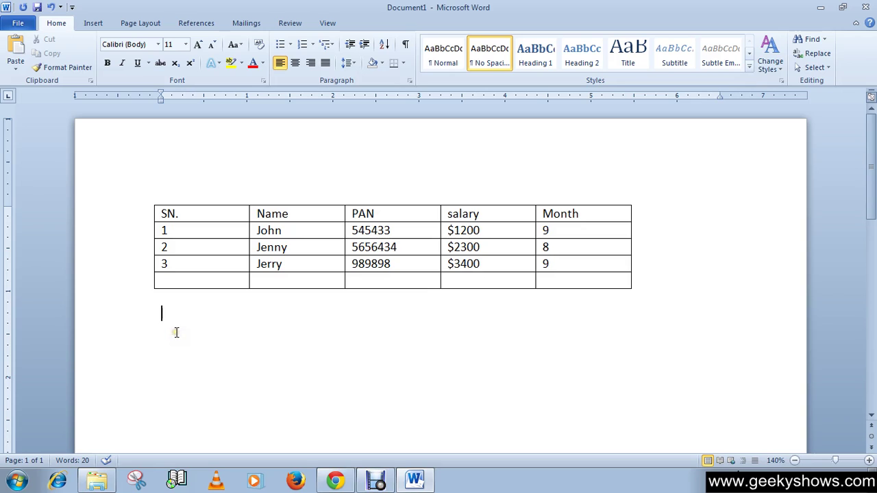
Select the table's first four rows and open Convert Text to Table
{"action": "left_click", "coordinate": [92, 23]}
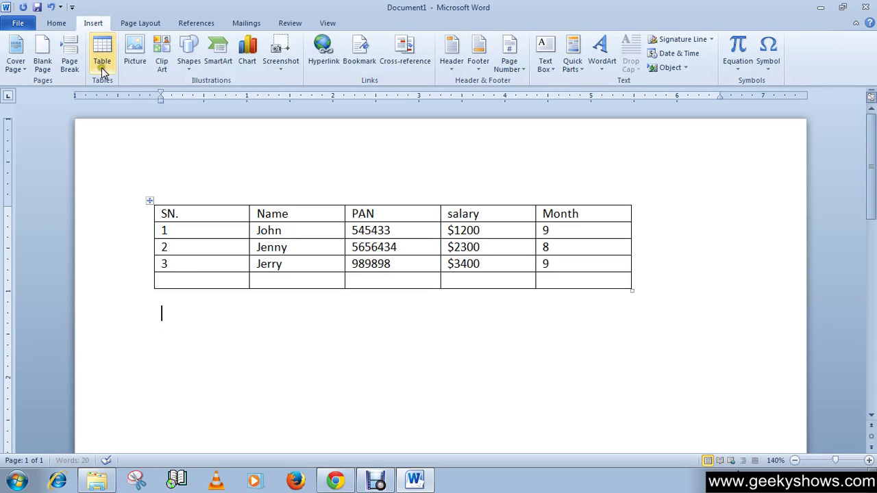
{"action": "left_click", "coordinate": [102, 70]}
{"action": "left_click", "coordinate": [249, 275]}
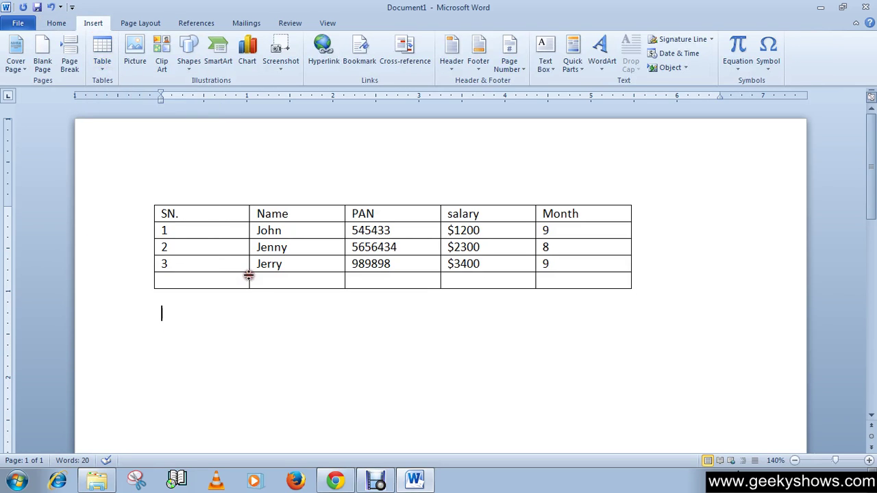
{"action": "left_click_drag", "start_coordinate": [161, 212], "coordinate": [559, 258]}
{"action": "left_click", "coordinate": [102, 70]}
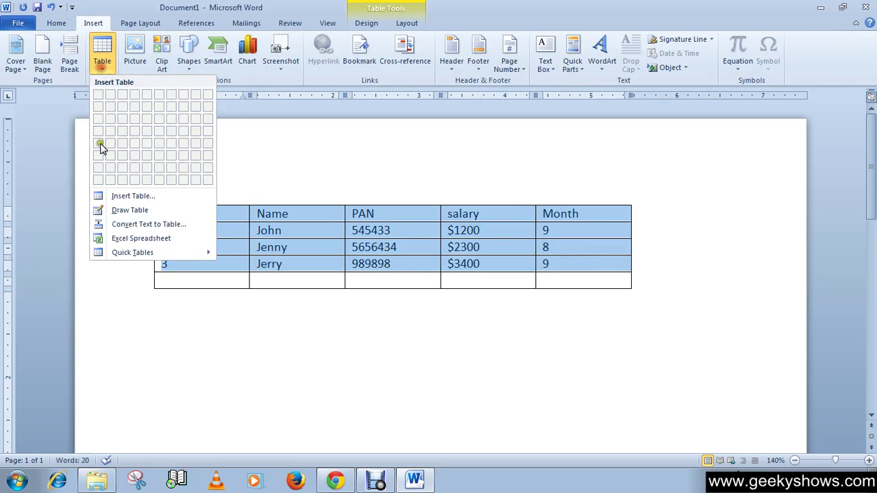
{"action": "left_click", "coordinate": [128, 224]}
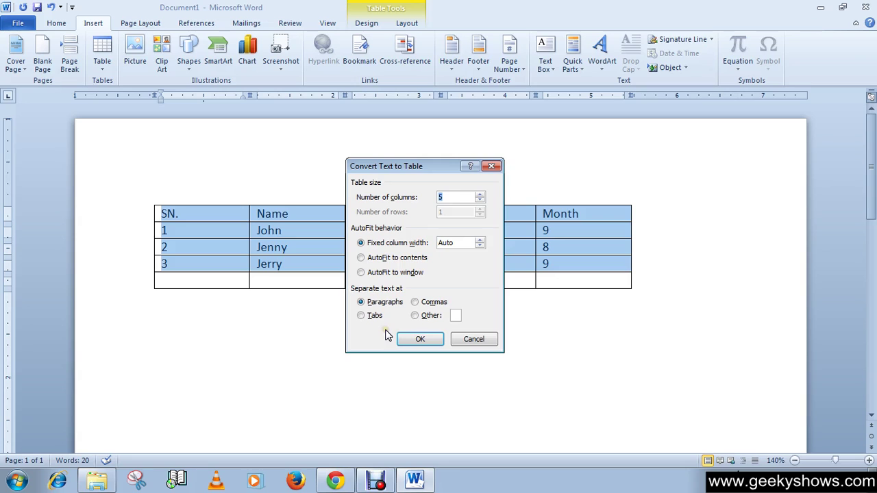
Set the separator to Other, leaving its custom character entry empty
{"action": "left_click", "coordinate": [414, 315]}
{"action": "right_click", "coordinate": [454, 315]}
{"action": "left_click", "coordinate": [431, 316]}
{"action": "left_click", "coordinate": [459, 316]}
{"action": "double_click", "coordinate": [450, 316]}
{"action": "left_click", "coordinate": [433, 169]}
{"action": "left_click", "coordinate": [426, 192]}
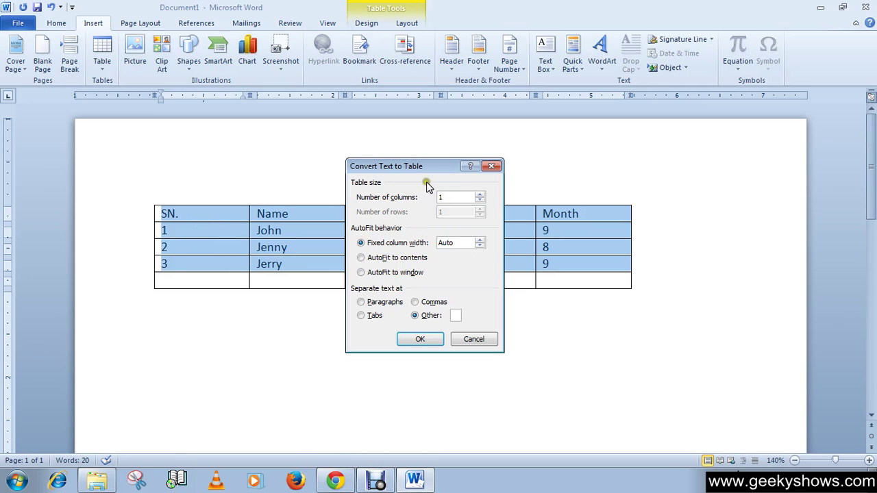